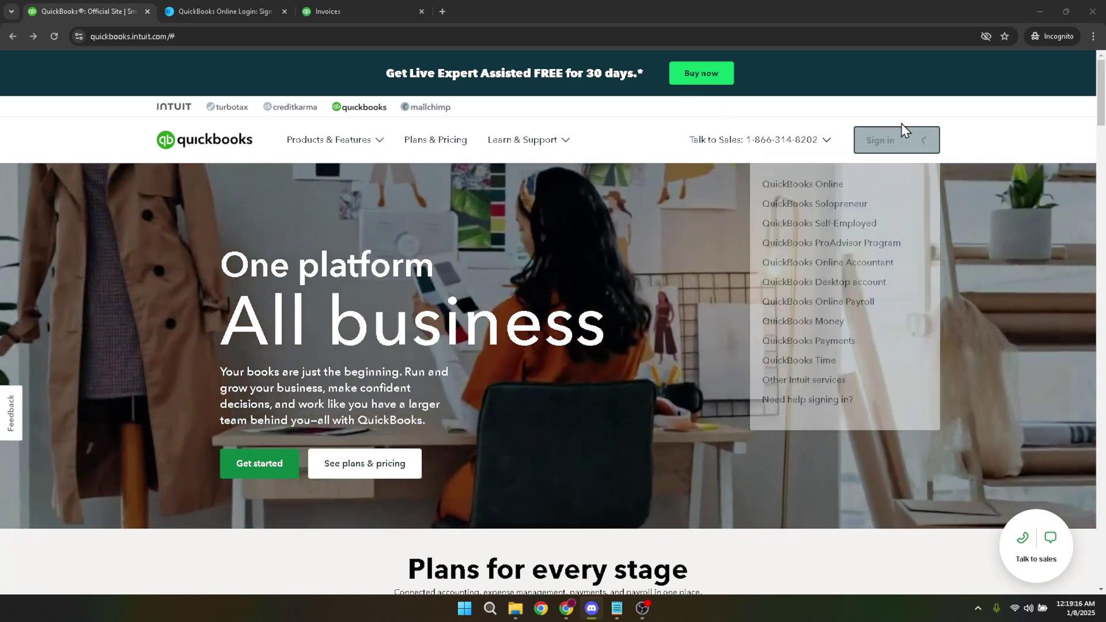
- Bring up the QuickBooks Online sign-in page and examine the prefilled email or user ID field
{"action": "left_click", "coordinate": [881, 143]}
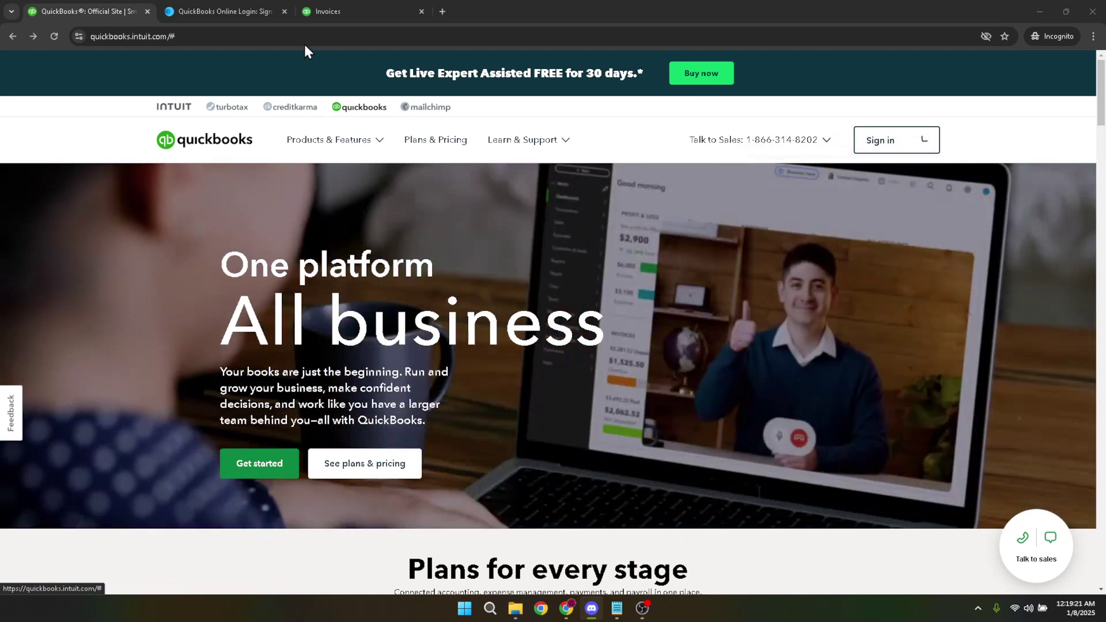
{"action": "left_click", "coordinate": [207, 6]}
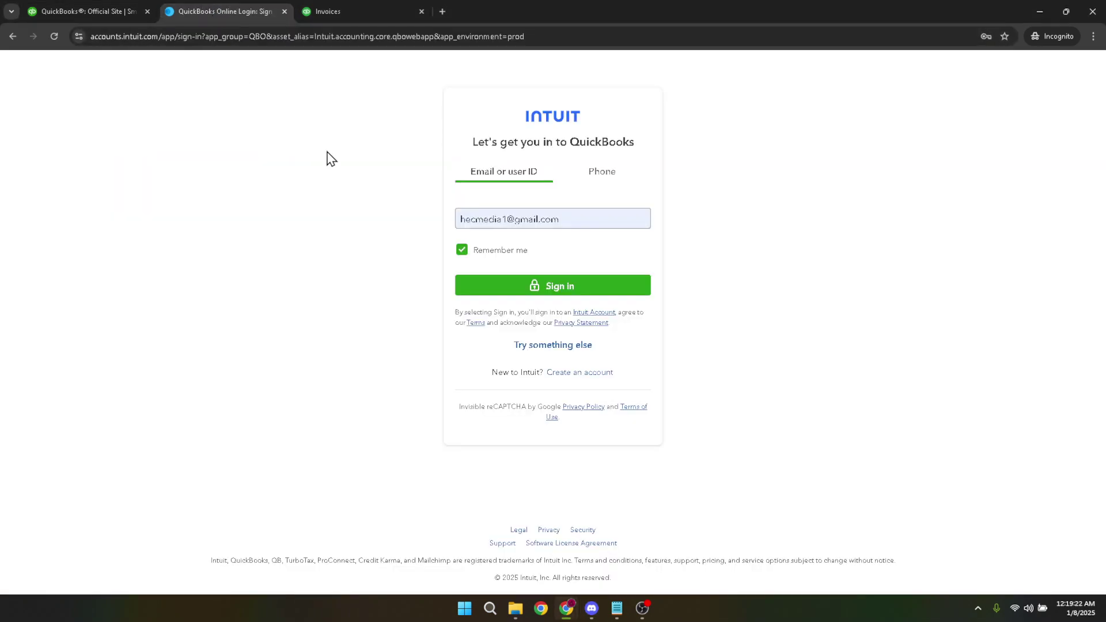
{"action": "left_click", "coordinate": [597, 220]}
{"action": "left_click_drag", "start_coordinate": [597, 220], "coordinate": [408, 214]}
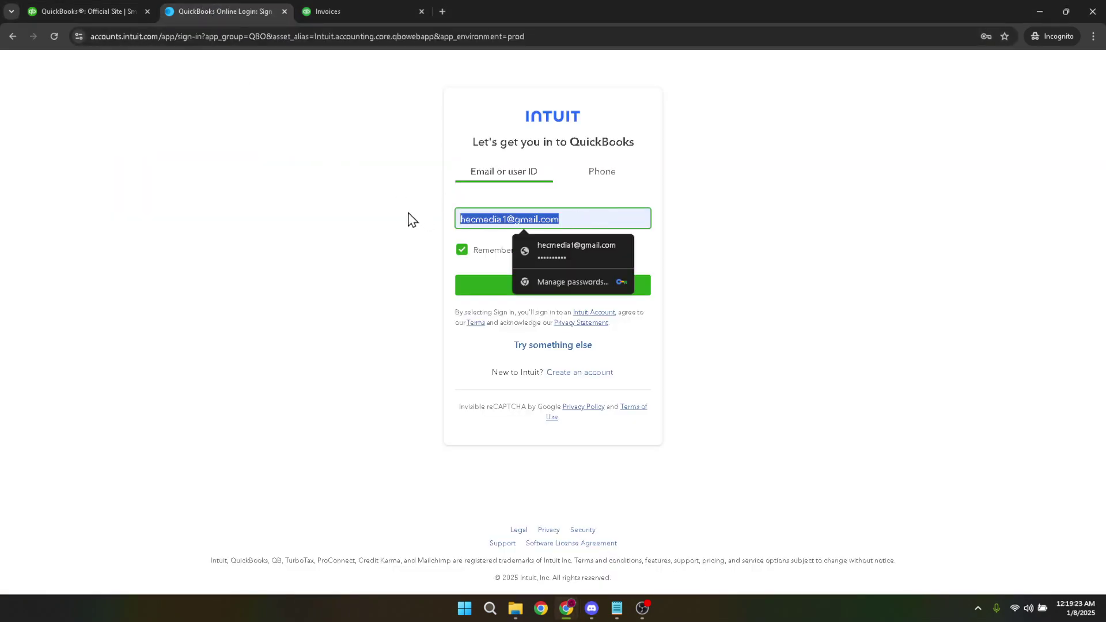
{"action": "left_click", "coordinate": [404, 213]}
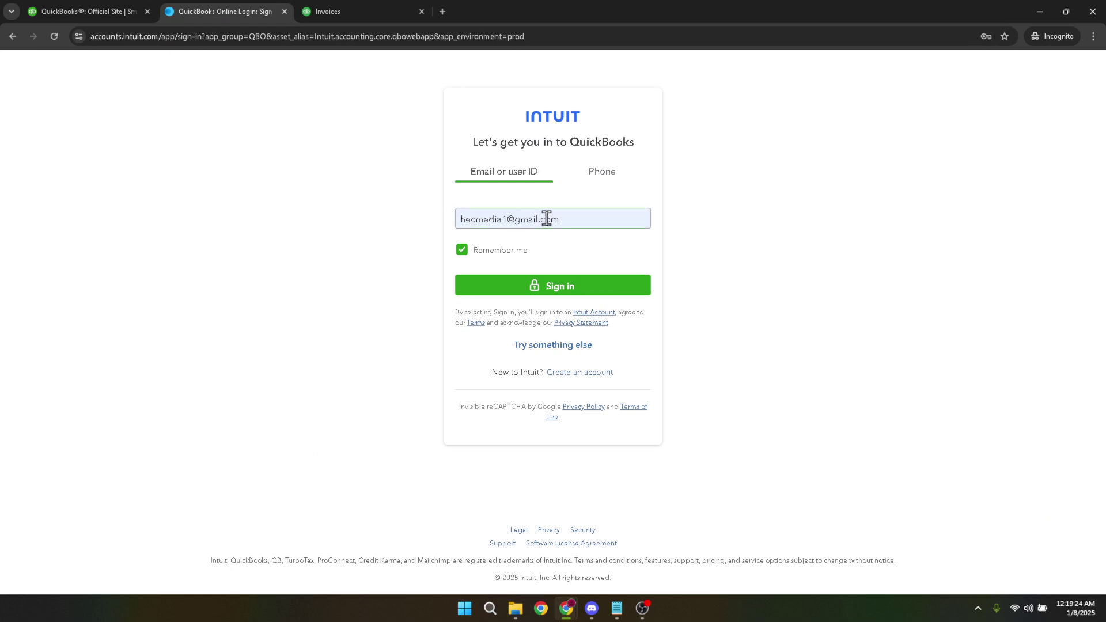
{"action": "left_click_drag", "start_coordinate": [573, 219], "coordinate": [462, 217]}
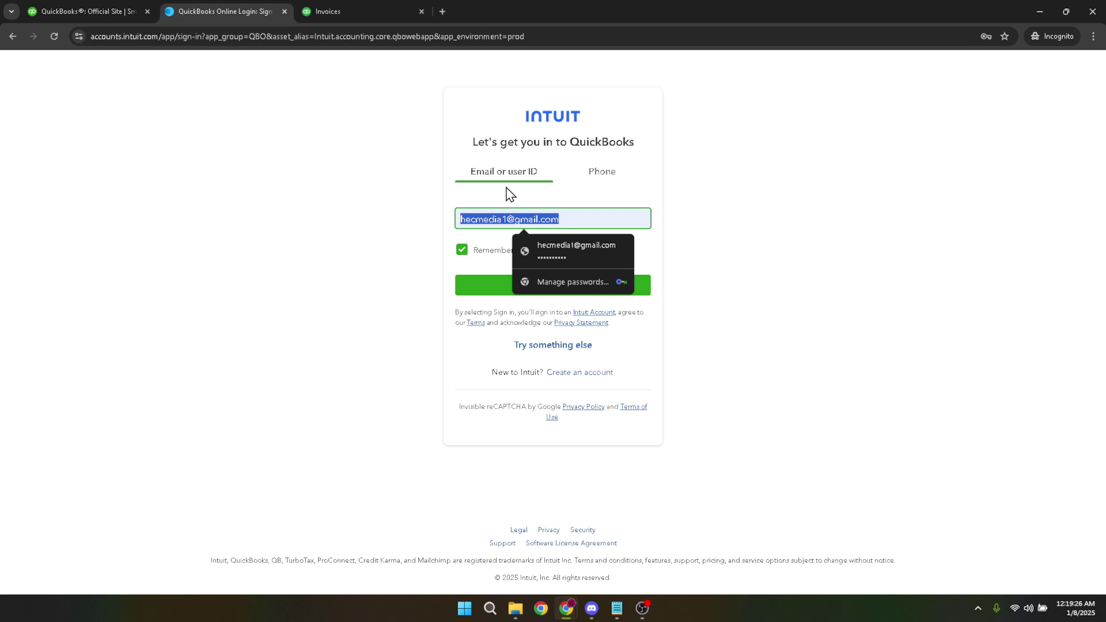
{"action": "left_click", "coordinate": [419, 227]}
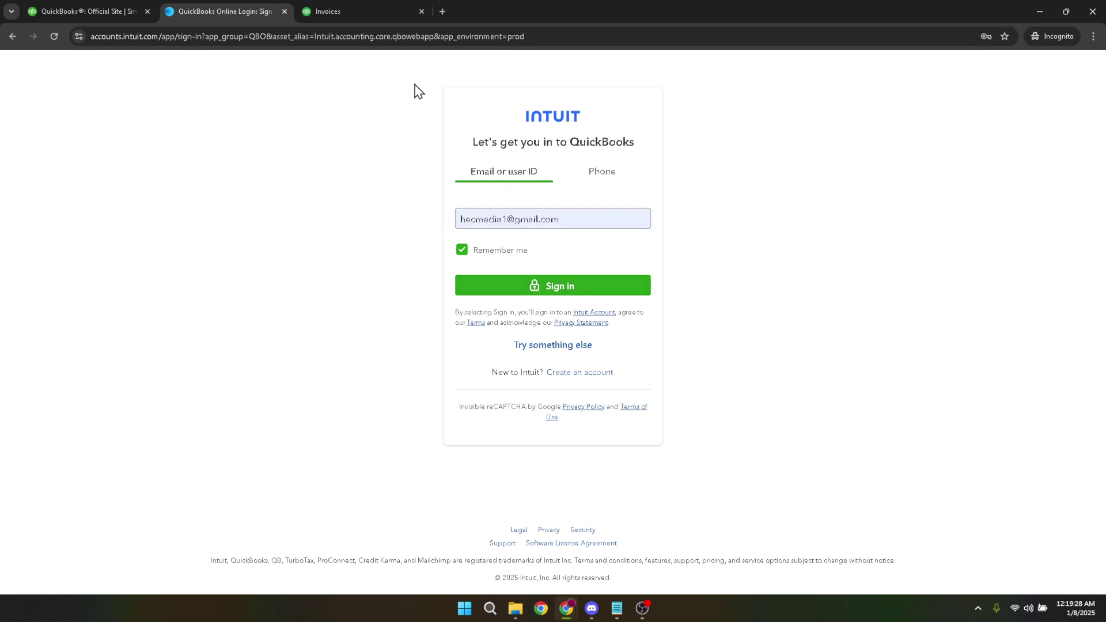
- Switch to the signed-in company's page and open its chart of accounts
{"action": "left_click", "coordinate": [326, 8]}
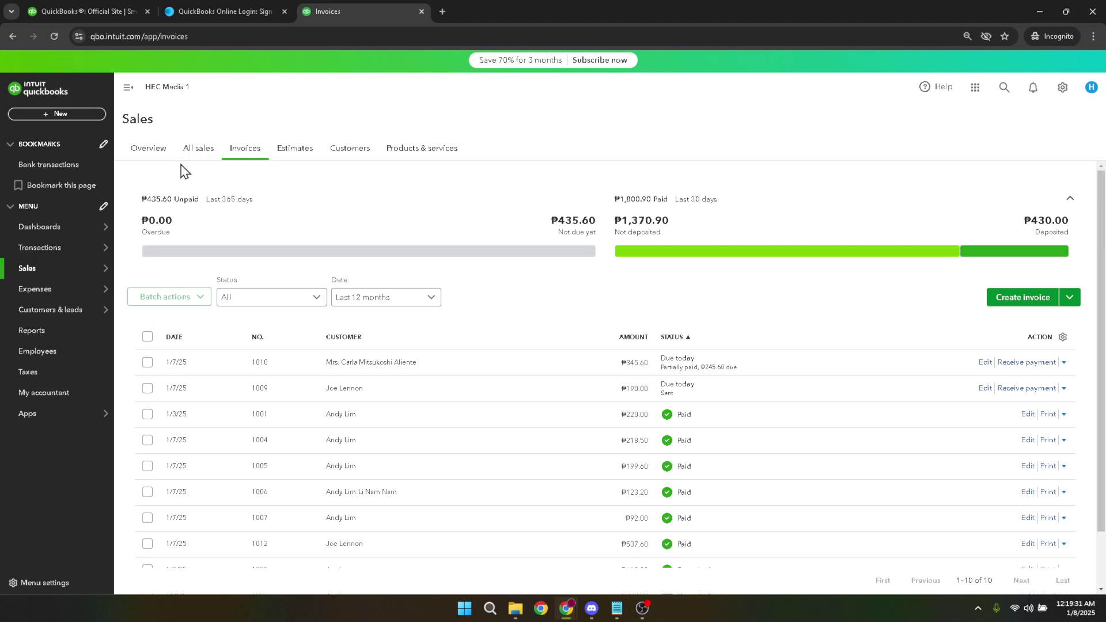
{"action": "left_click", "coordinate": [1063, 90]}
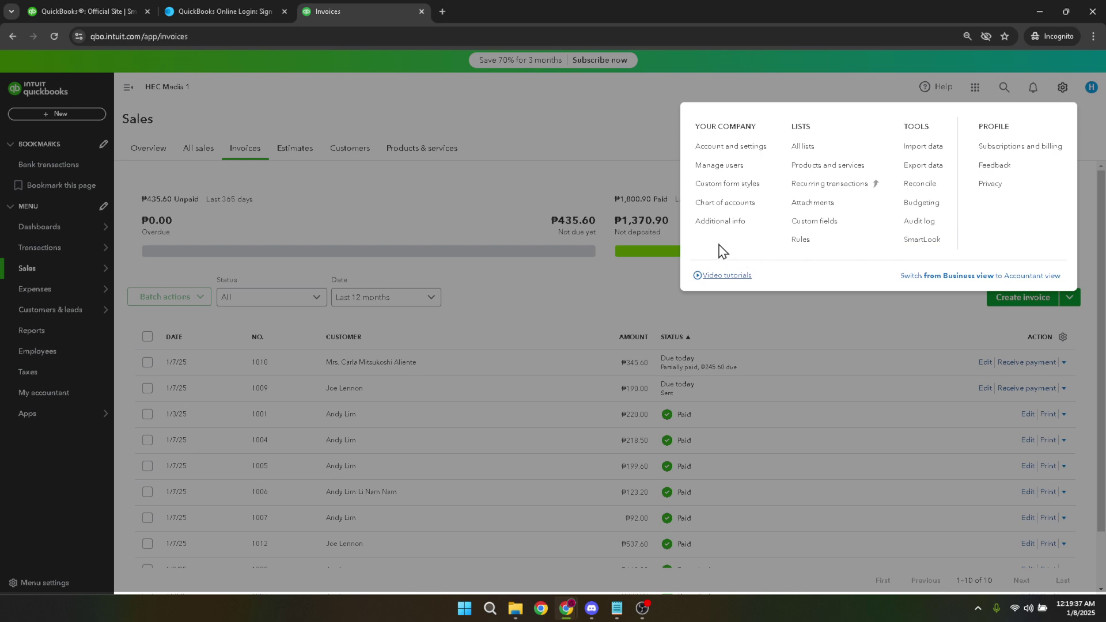
{"action": "left_click", "coordinate": [711, 203]}
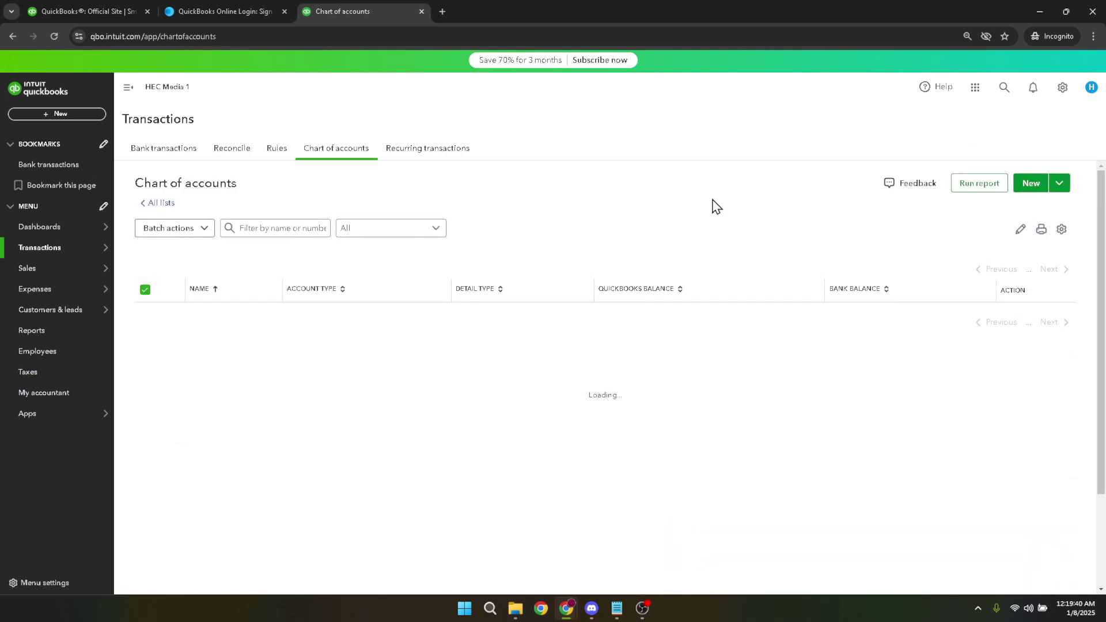
{"action": "scroll", "coordinate": [714, 206], "scroll_direction": "down", "scroll_amount": 2}
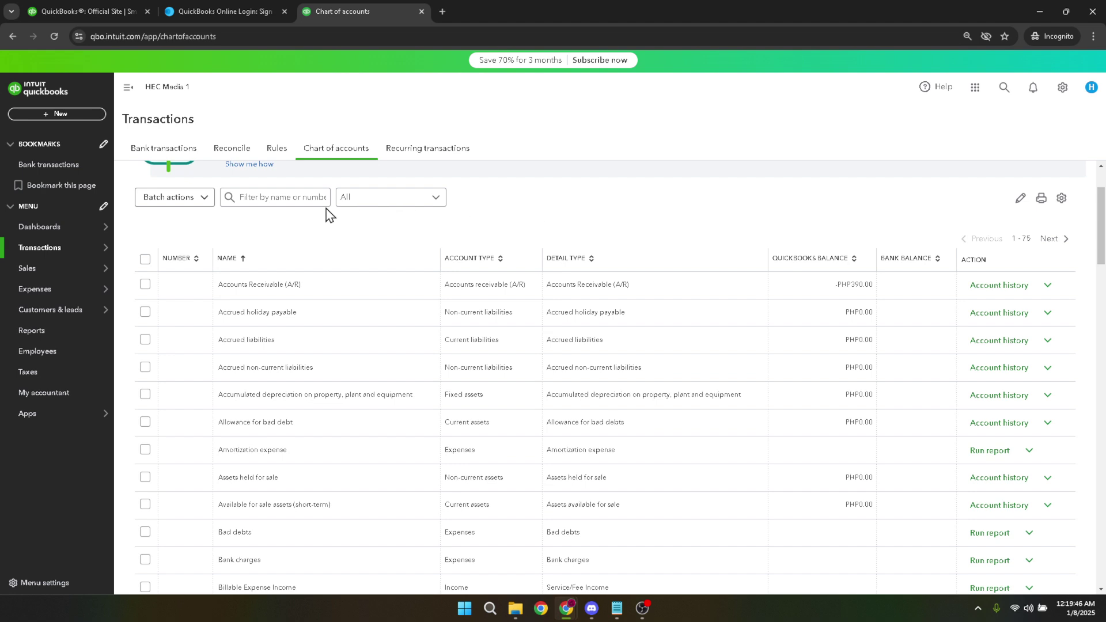
{"action": "left_click", "coordinate": [293, 202]}
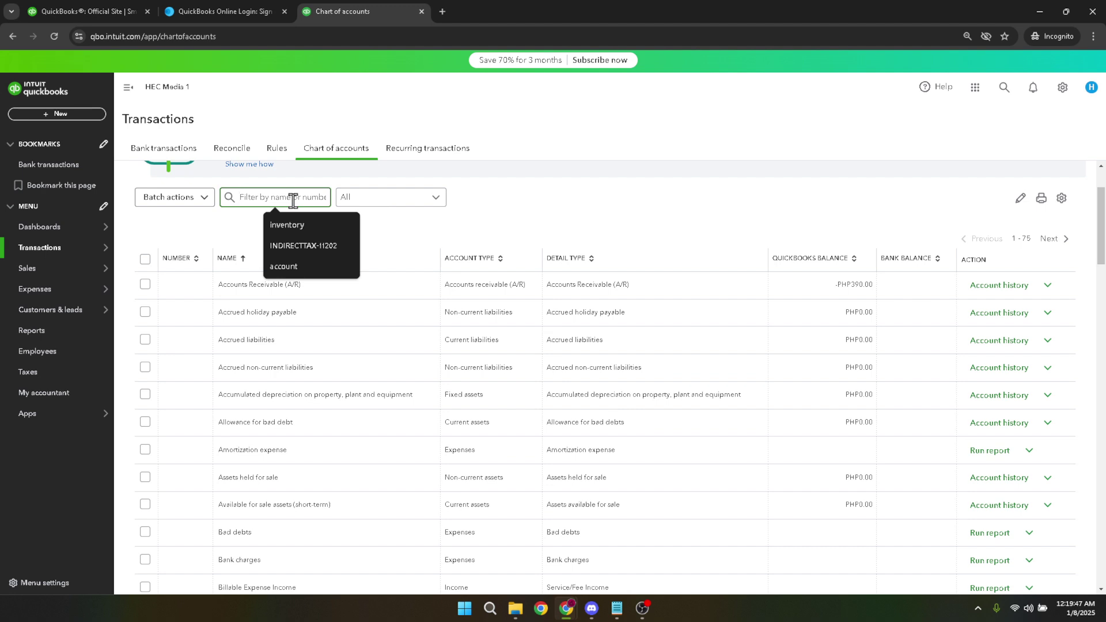
{"action": "type", "text": "in"}
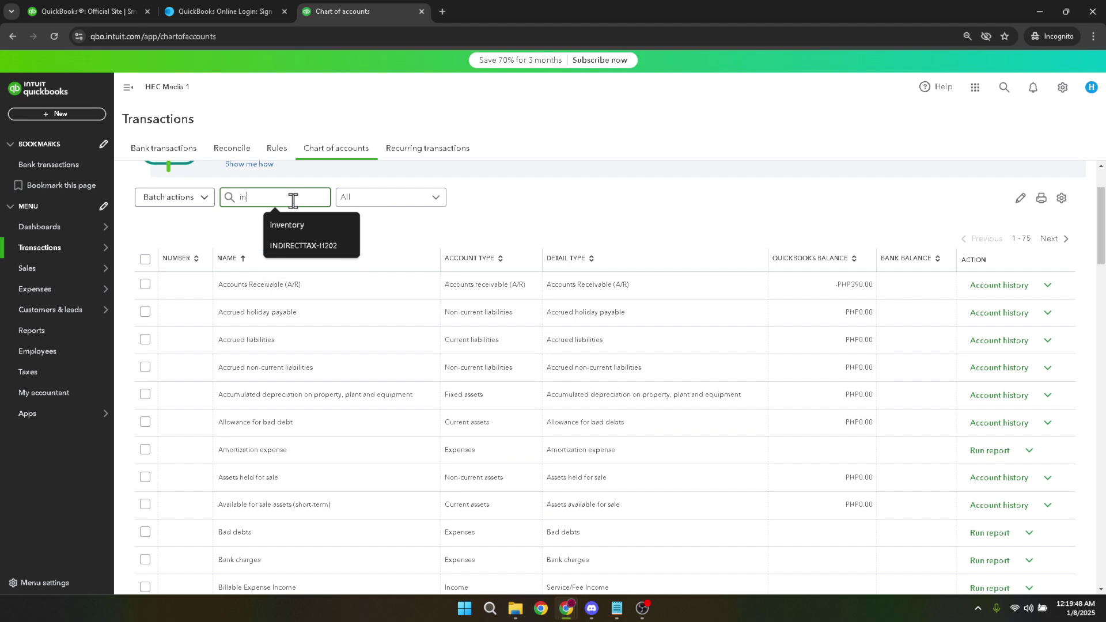
{"action": "key", "text": "BackSpace"}
{"action": "key", "text": "BackSpace"}
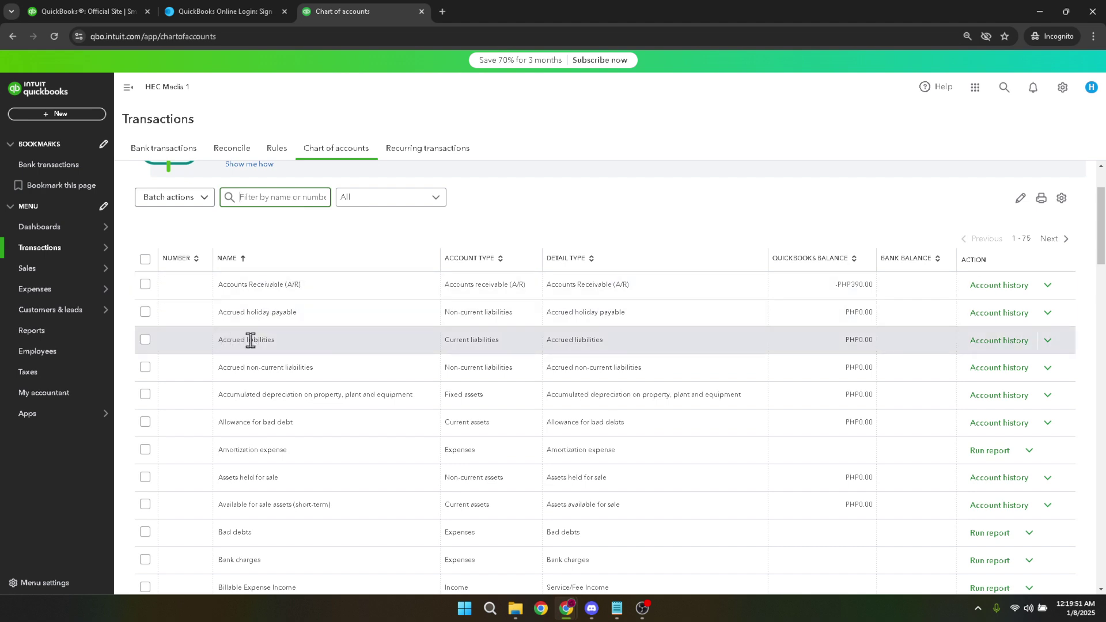
- Try to rename the Accrued non-current liabilities account to "Accrued liabilities" and save it, then close the account editor
{"action": "left_click", "coordinate": [265, 367]}
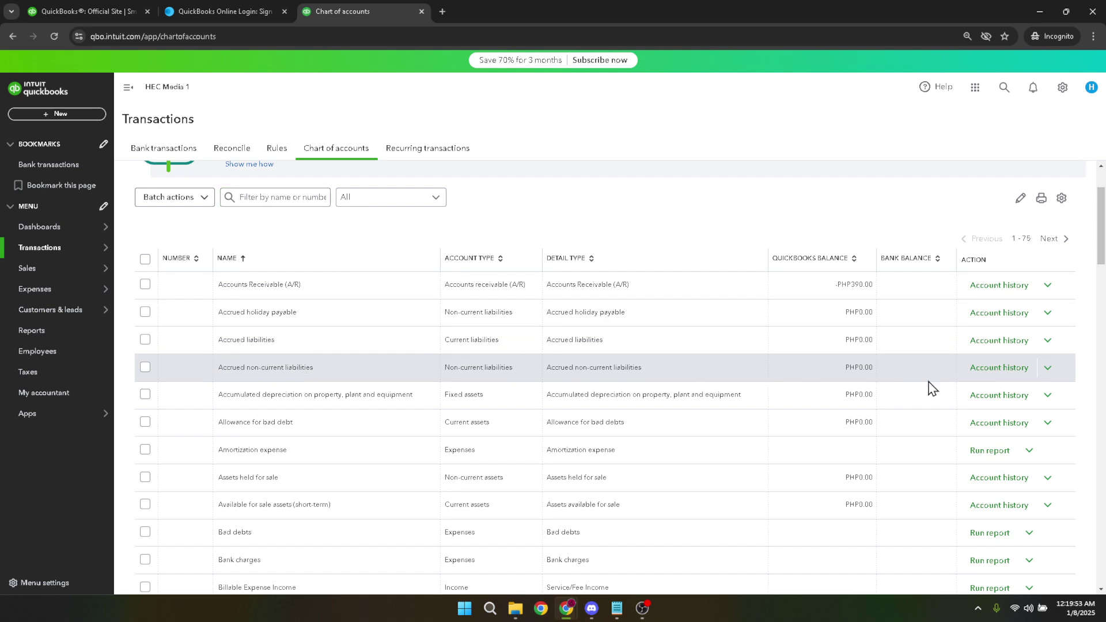
{"action": "left_click", "coordinate": [1048, 369]}
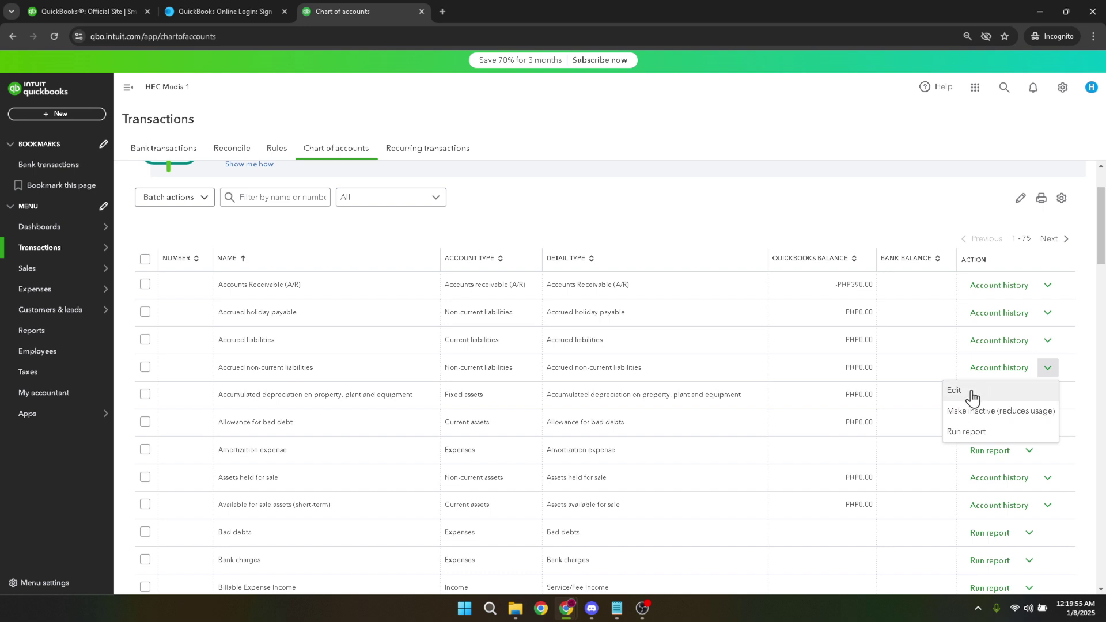
{"action": "left_click", "coordinate": [952, 392]}
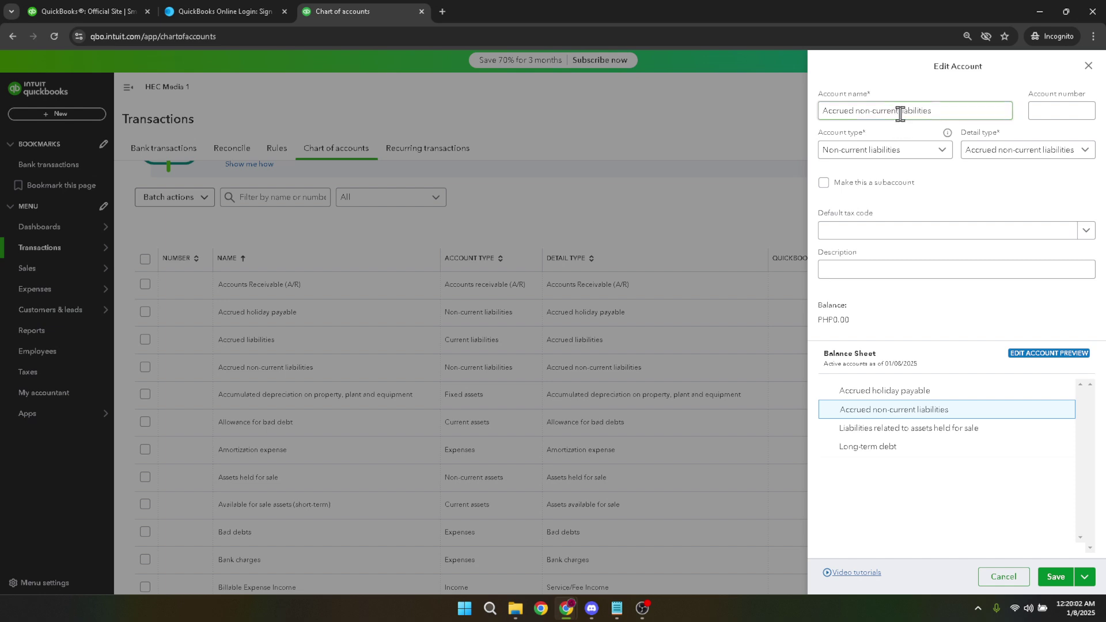
{"action": "left_click_drag", "start_coordinate": [900, 113], "coordinate": [880, 116]}
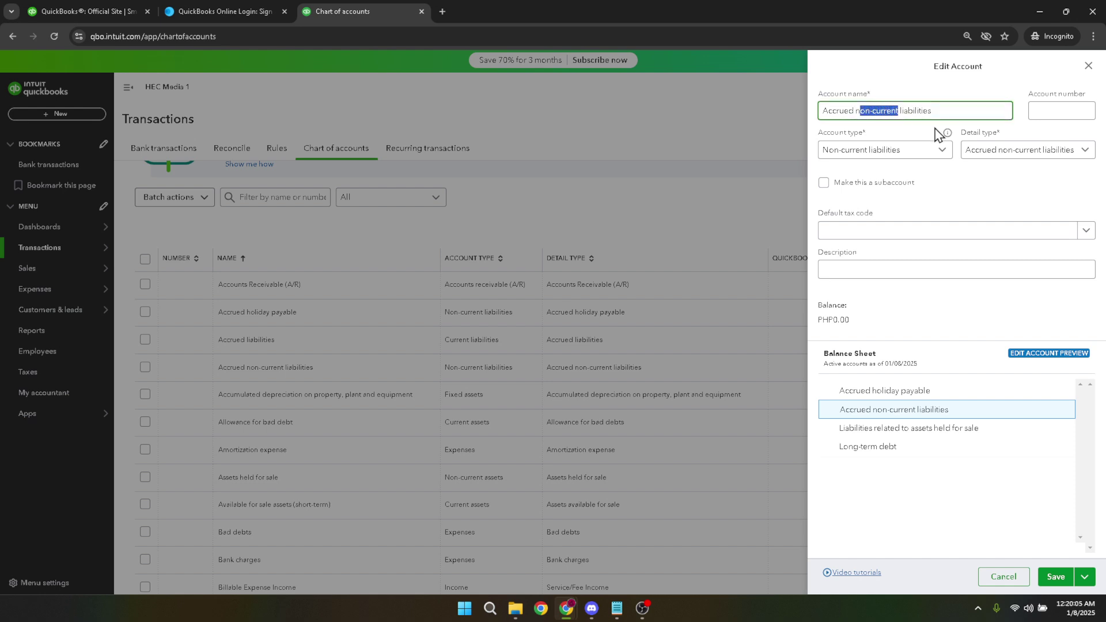
{"action": "key", "text": "BackSpace"}
{"action": "left_click", "coordinate": [993, 487]}
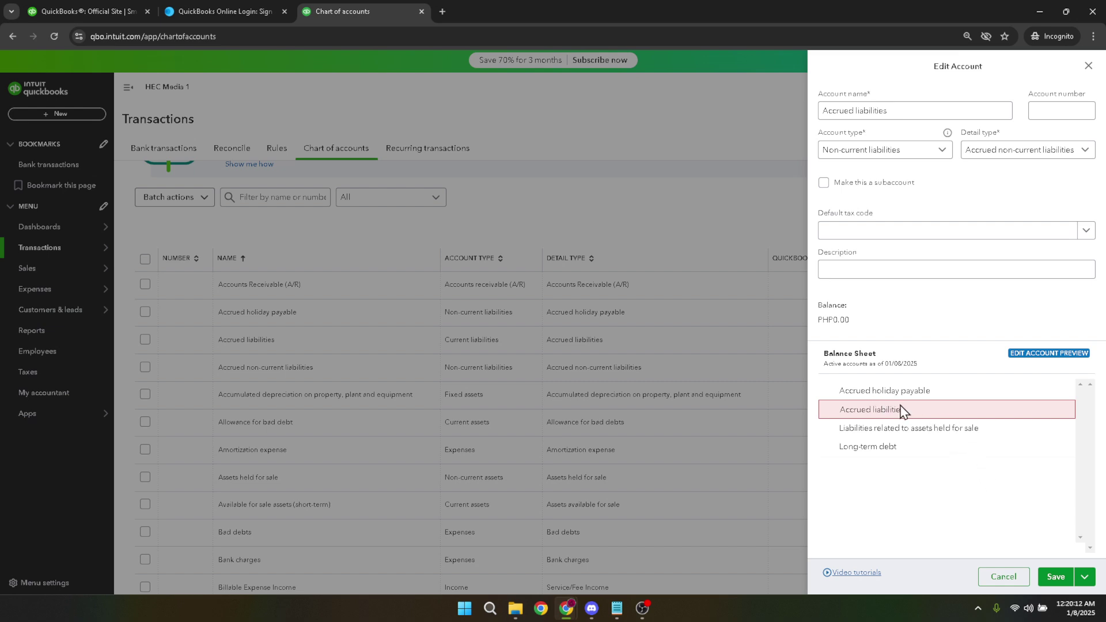
{"action": "left_click", "coordinate": [1052, 580]}
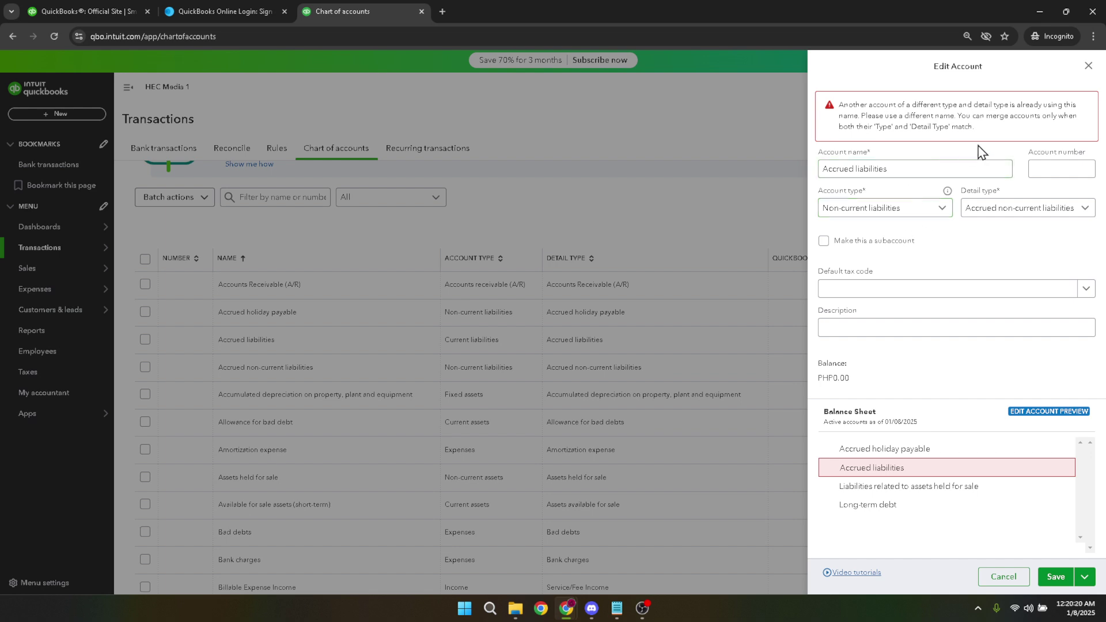
{"action": "left_click", "coordinate": [1061, 570]}
{"action": "left_click", "coordinate": [918, 169]}
{"action": "left_click", "coordinate": [899, 169]}
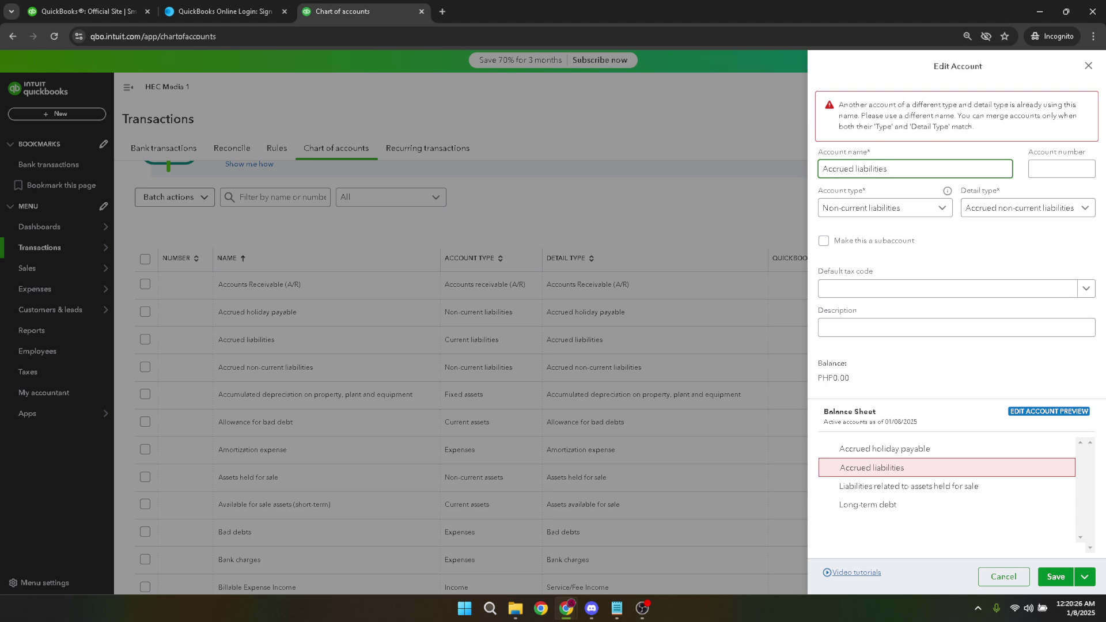
{"action": "left_click", "coordinate": [1089, 66]}
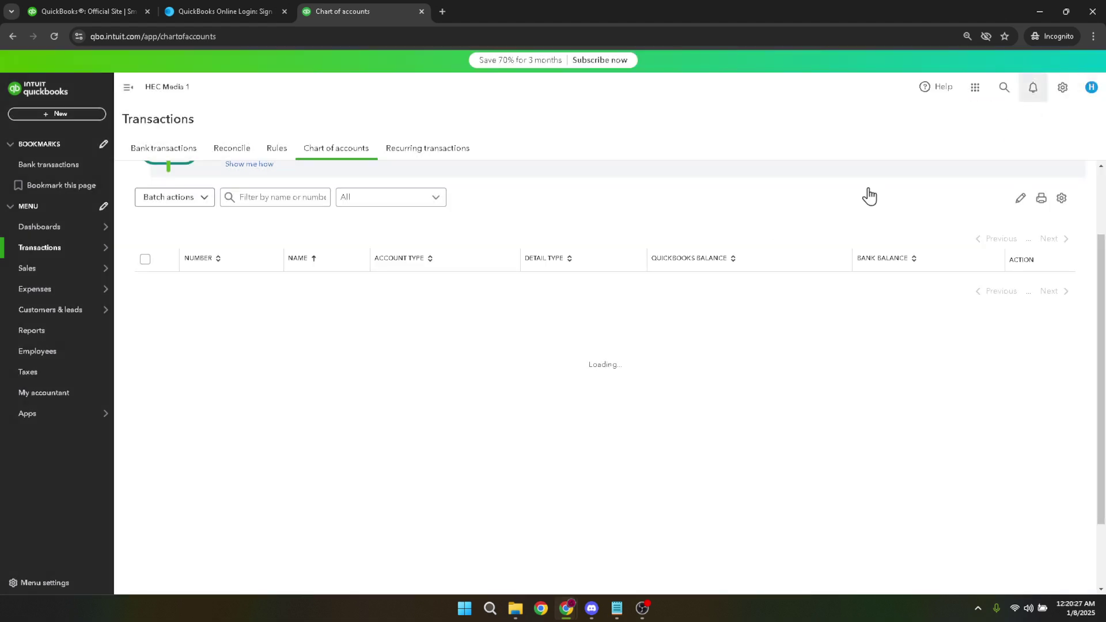
- Rename the Income tax payable account to "Income tax" and save it
{"action": "left_click", "coordinate": [297, 201]}
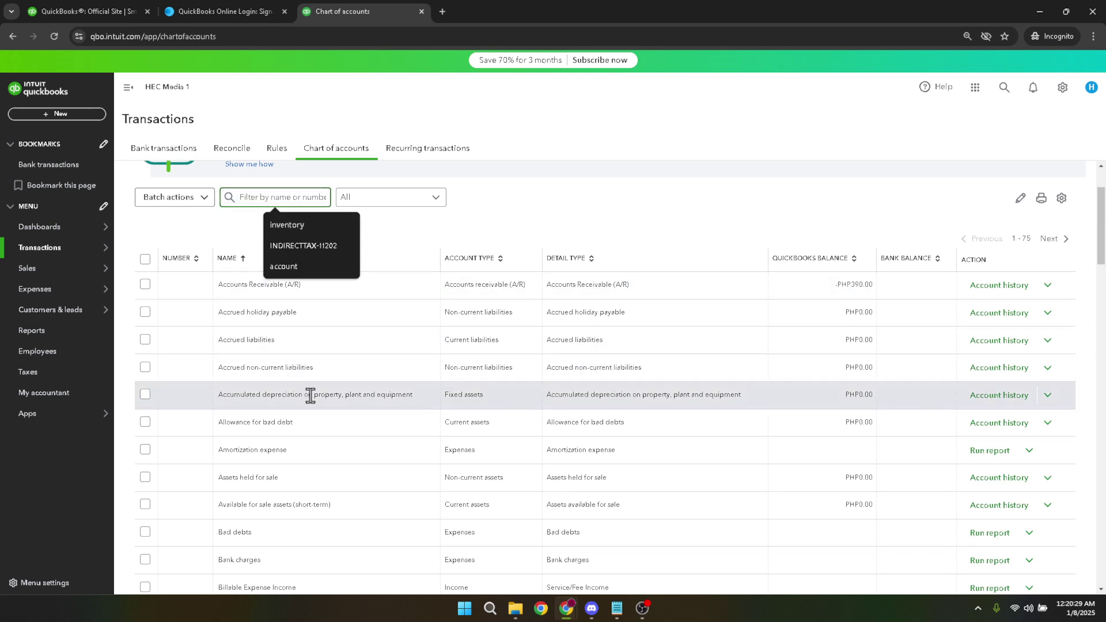
{"action": "scroll", "coordinate": [310, 397], "scroll_direction": "down", "scroll_amount": 3}
{"action": "scroll", "coordinate": [310, 397], "scroll_direction": "down", "scroll_amount": 2}
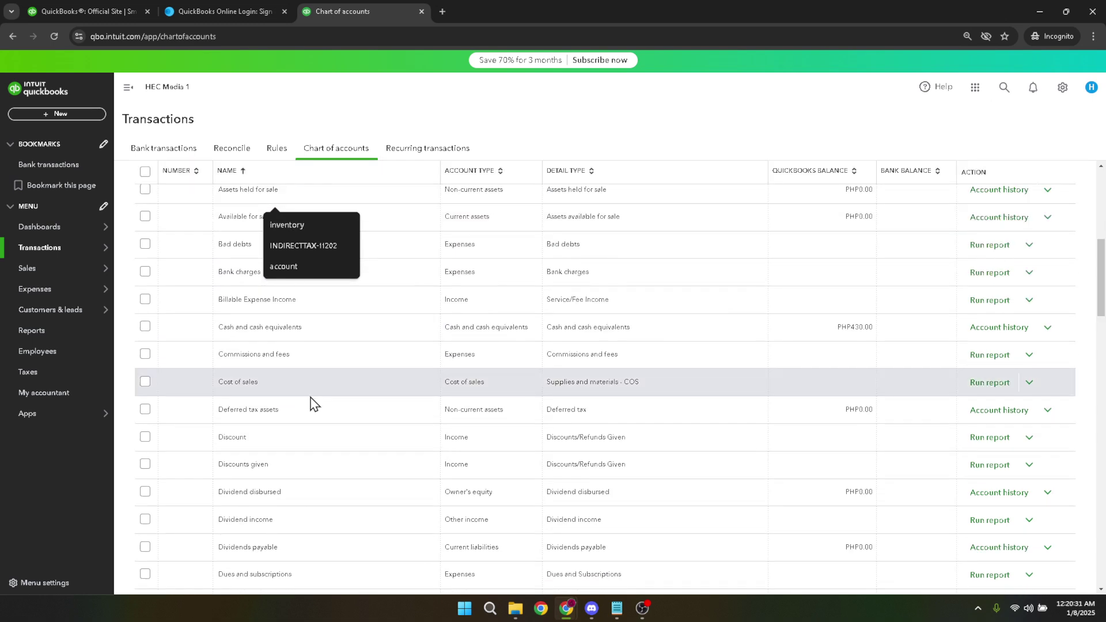
{"action": "scroll", "coordinate": [315, 403], "scroll_direction": "down", "scroll_amount": 2}
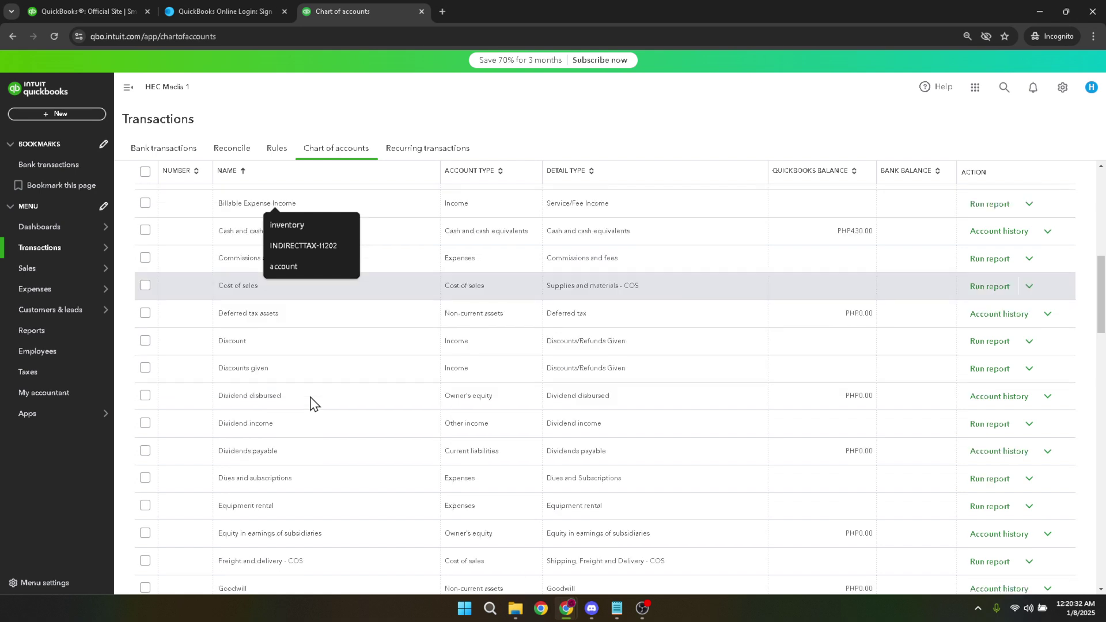
{"action": "scroll", "coordinate": [314, 403], "scroll_direction": "down", "scroll_amount": 5}
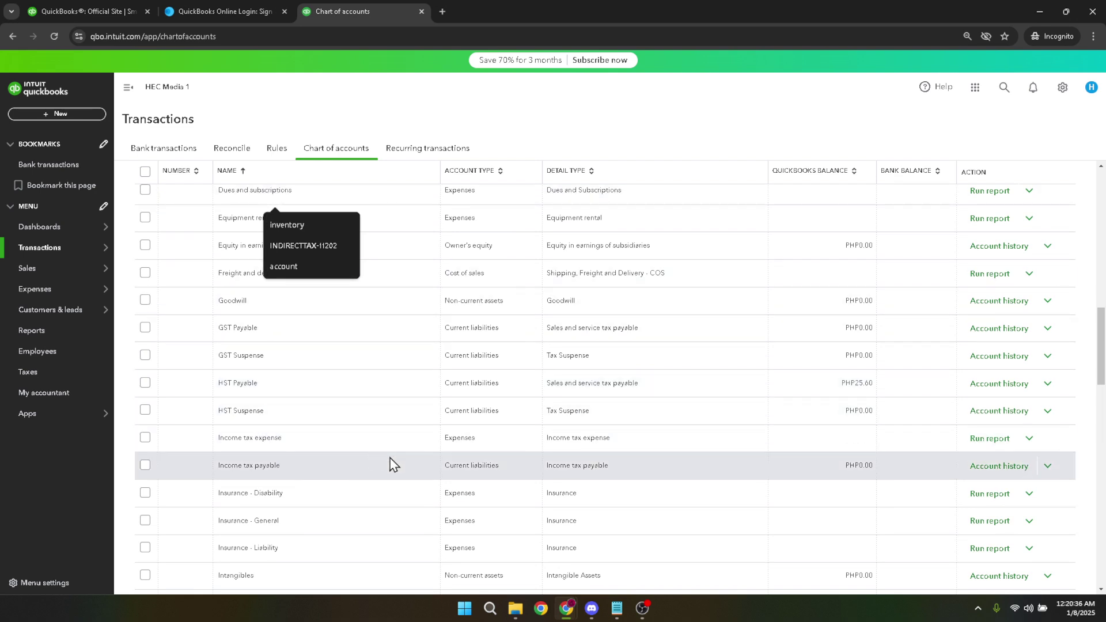
{"action": "left_click", "coordinate": [1050, 468]}
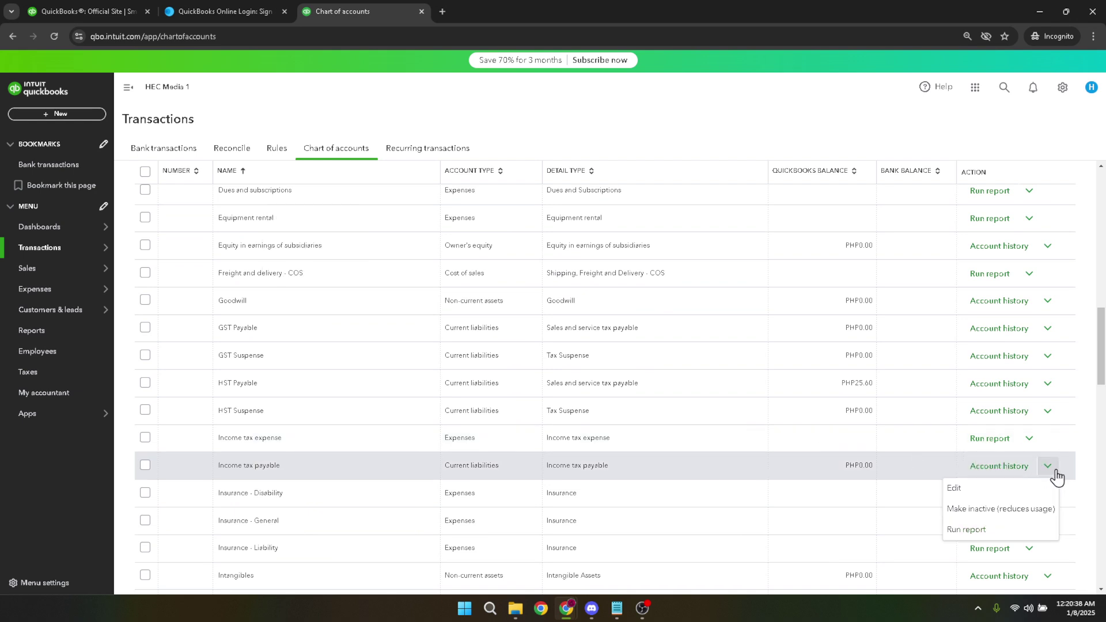
{"action": "left_click", "coordinate": [993, 487]}
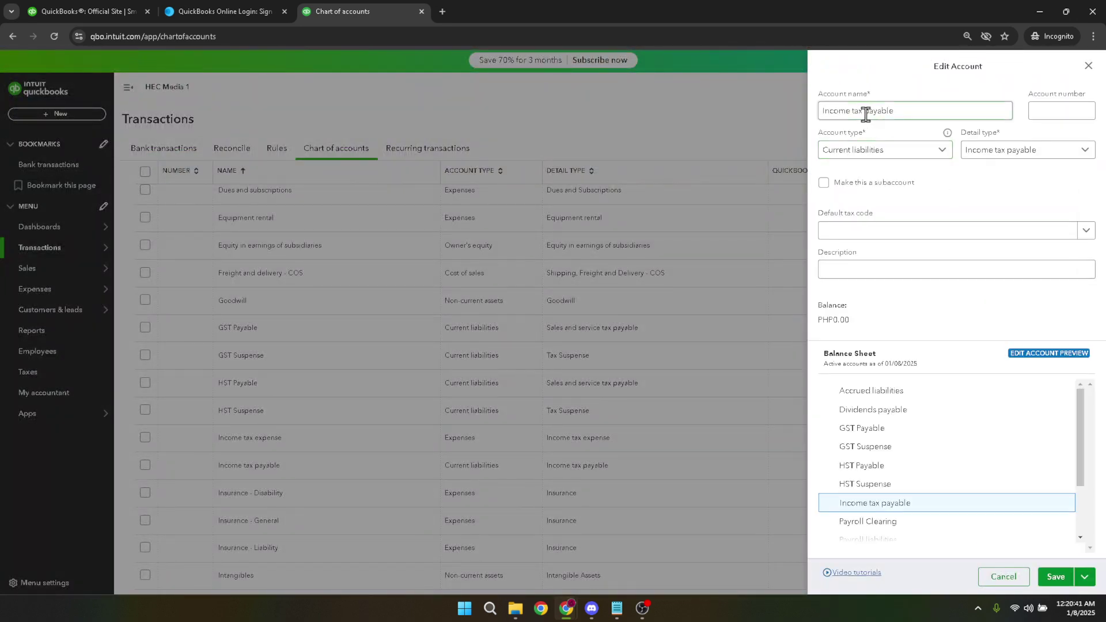
{"action": "left_click_drag", "start_coordinate": [866, 113], "coordinate": [938, 113]}
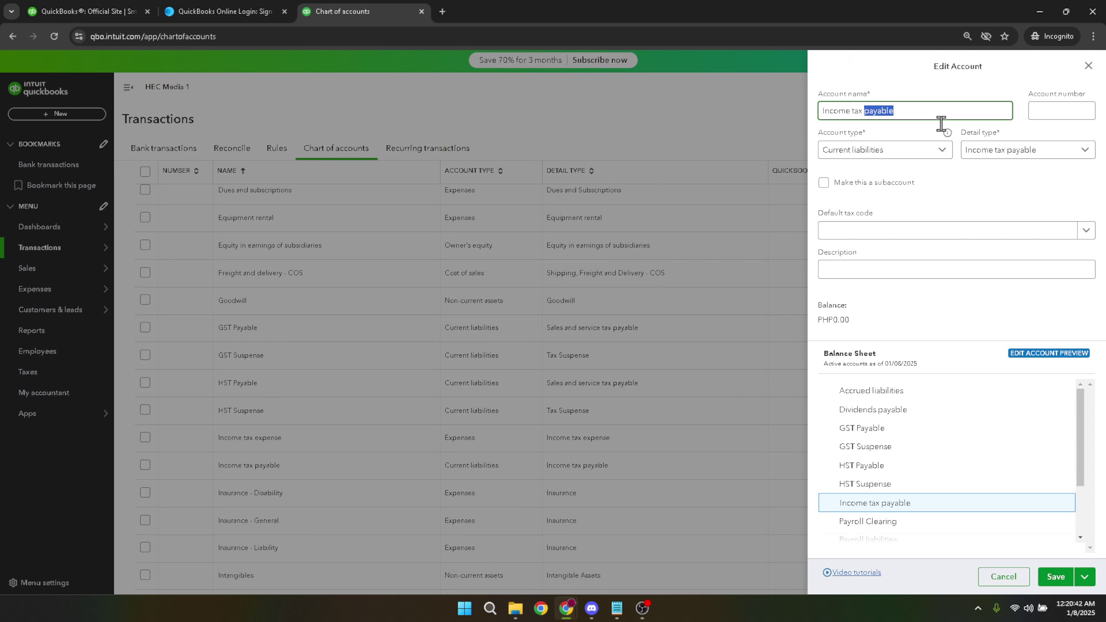
{"action": "scroll", "coordinate": [903, 462], "scroll_direction": "down", "scroll_amount": 2}
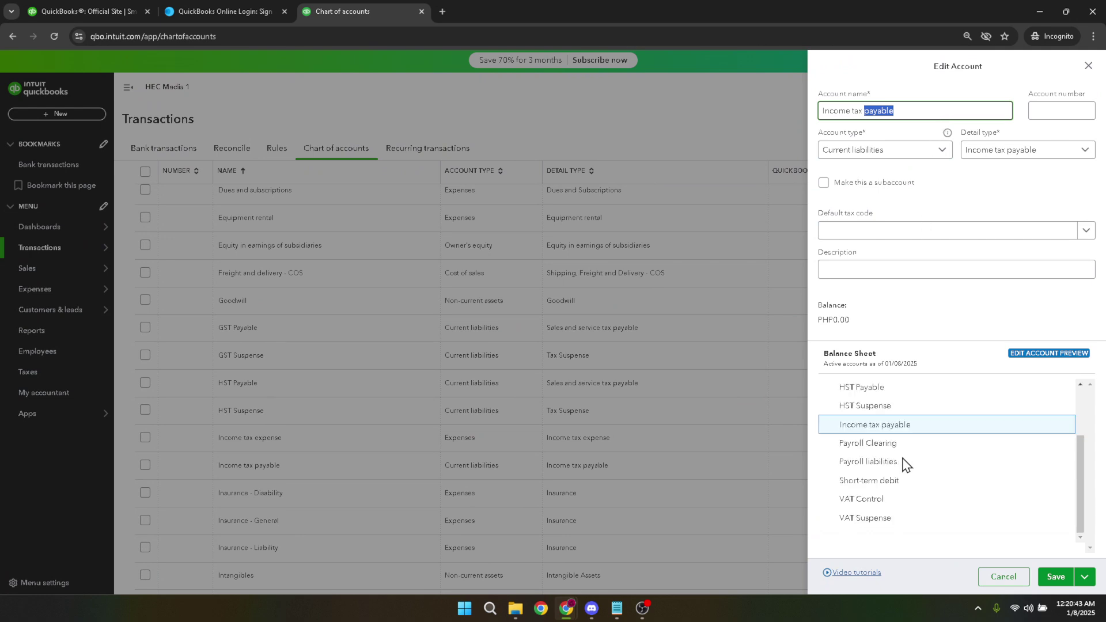
{"action": "key", "text": "BackSpace"}
{"action": "left_click", "coordinate": [1053, 579]}
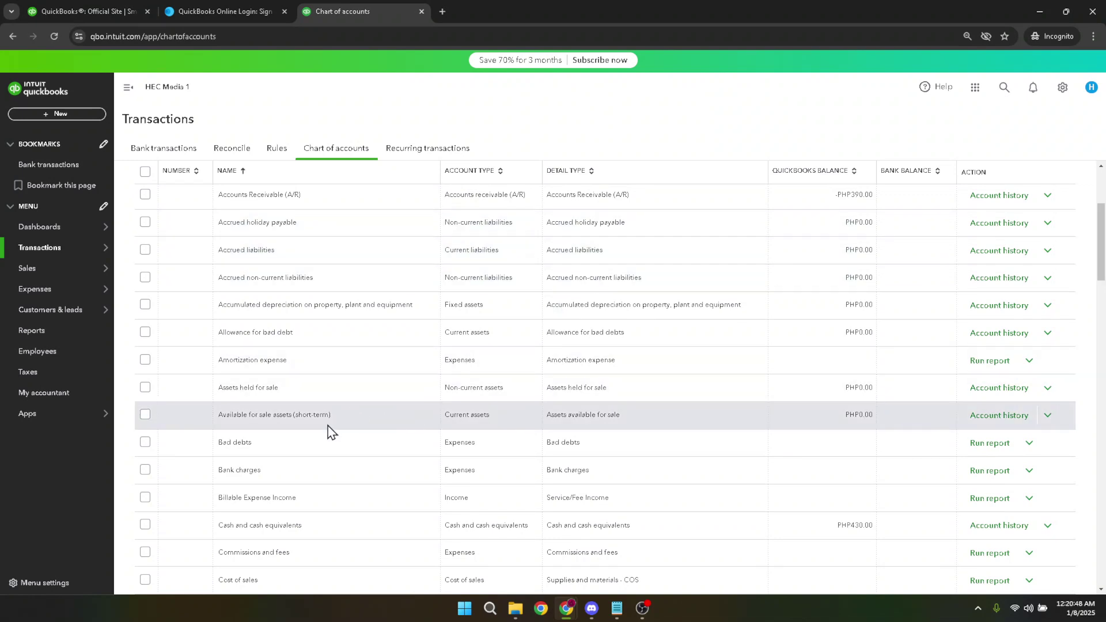
- Open the Dividends payable account for editing from the chart of accounts
{"action": "scroll", "coordinate": [320, 473], "scroll_direction": "down", "scroll_amount": 3}
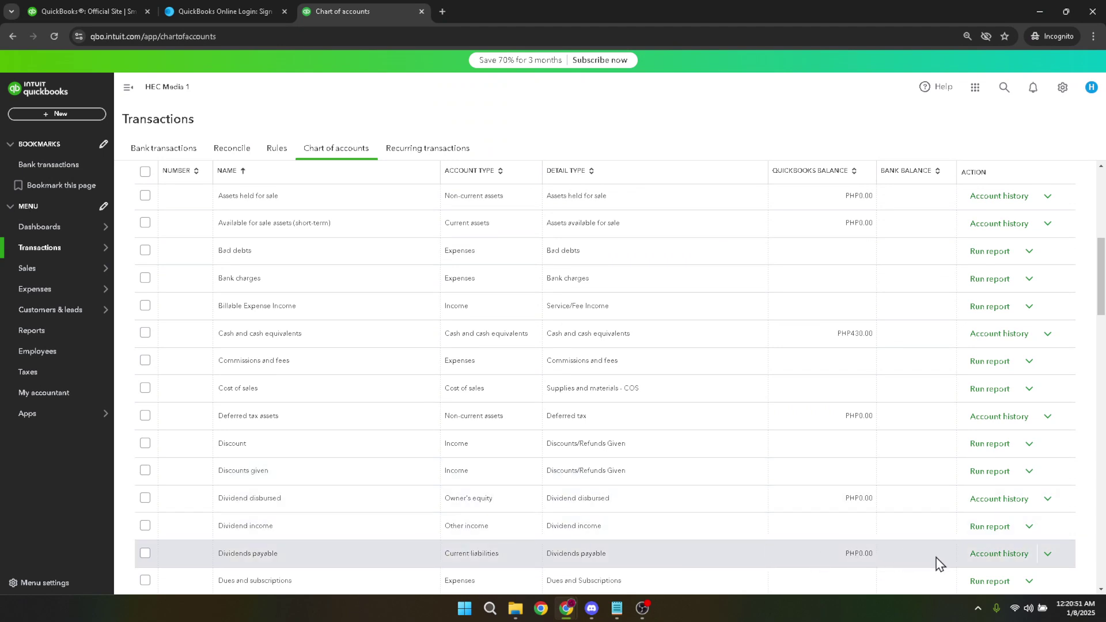
{"action": "left_click", "coordinate": [1047, 554]}
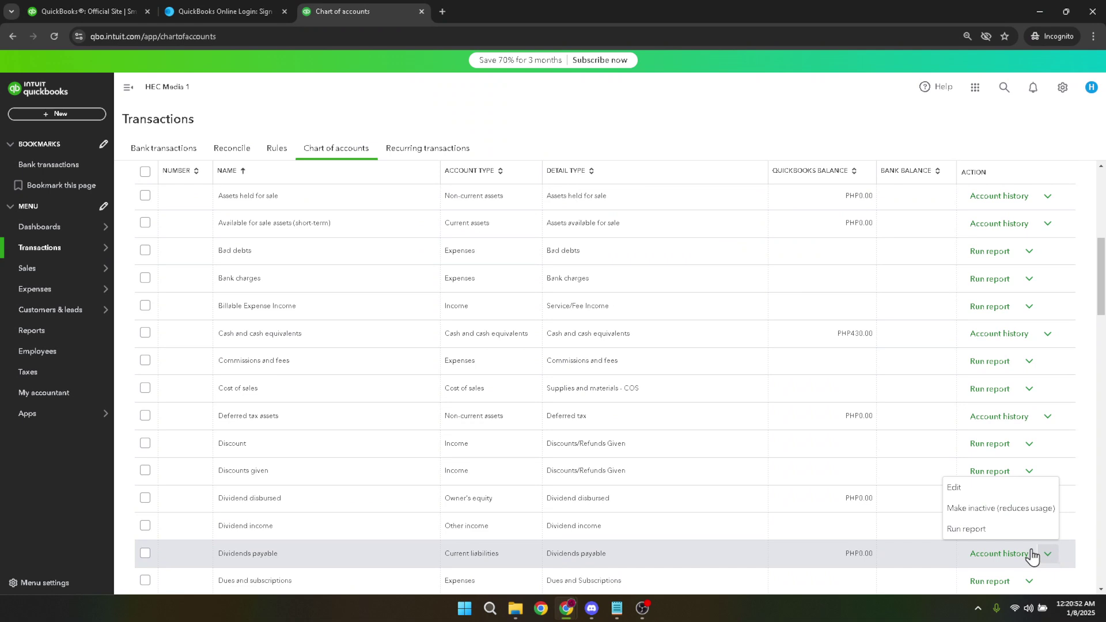
{"action": "left_click", "coordinate": [957, 490]}
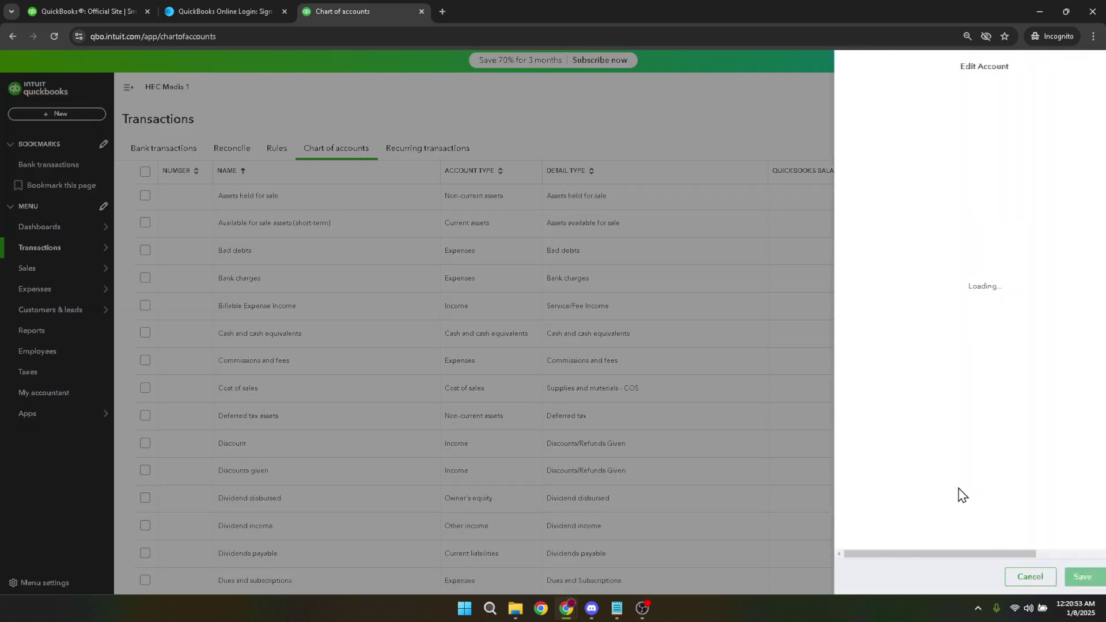